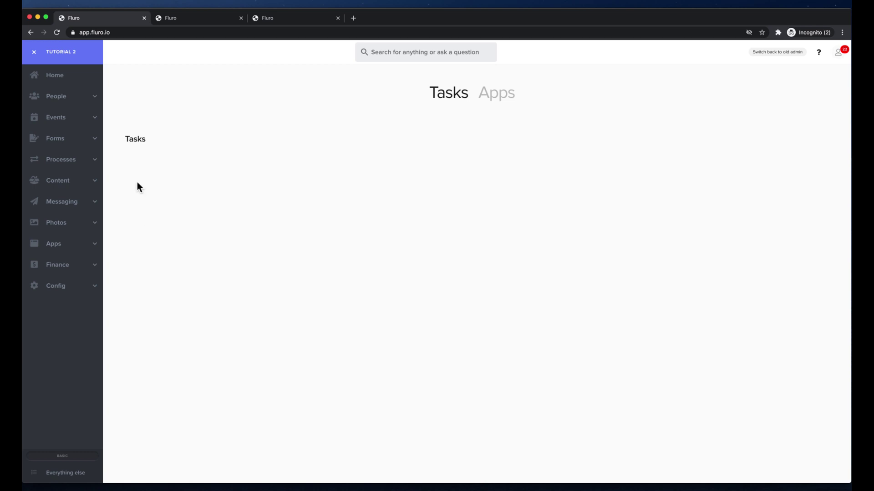
# Show the Contacts list under People, listing 10 contacts
pyautogui.click(66, 101)
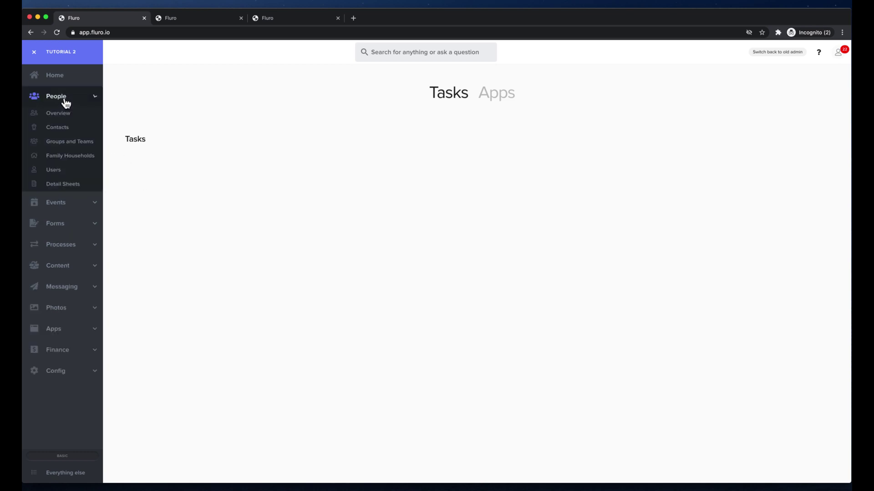
pyautogui.click(63, 128)
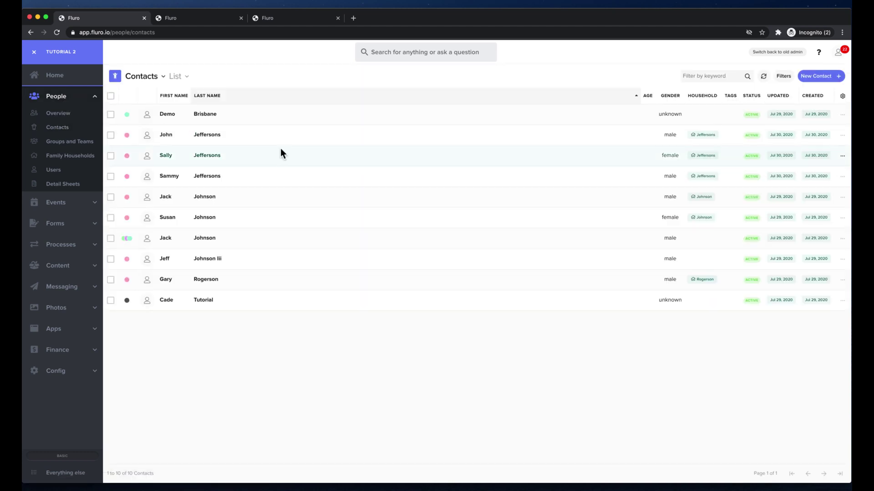
# In Demo Brisbane's Basic Details, change Gender from Unknown to Male
pyautogui.click(208, 116)
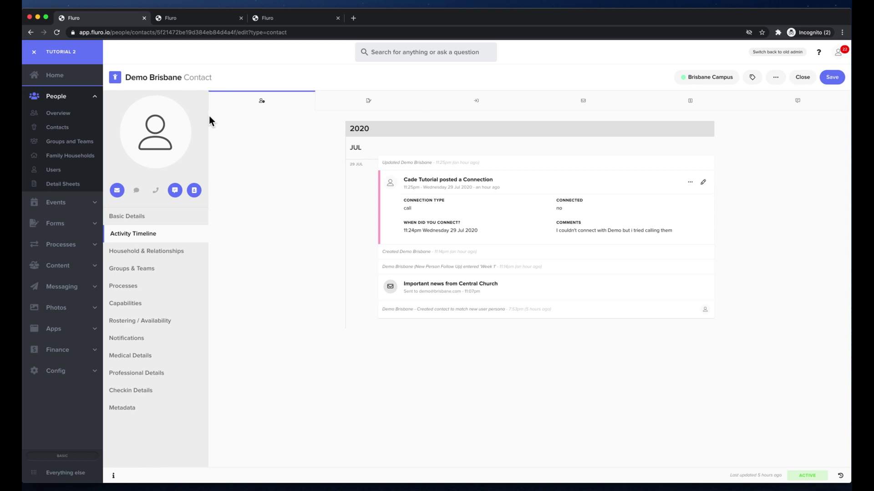
pyautogui.click(160, 221)
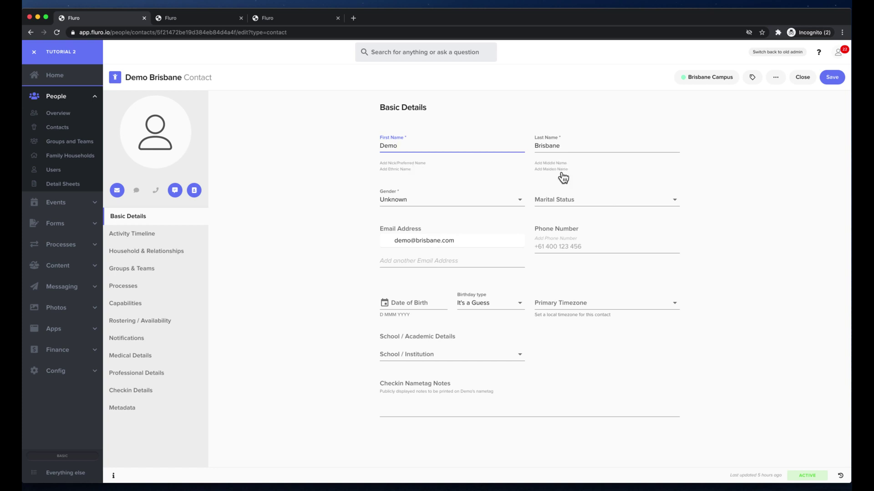
pyautogui.click(409, 201)
pyautogui.click(411, 209)
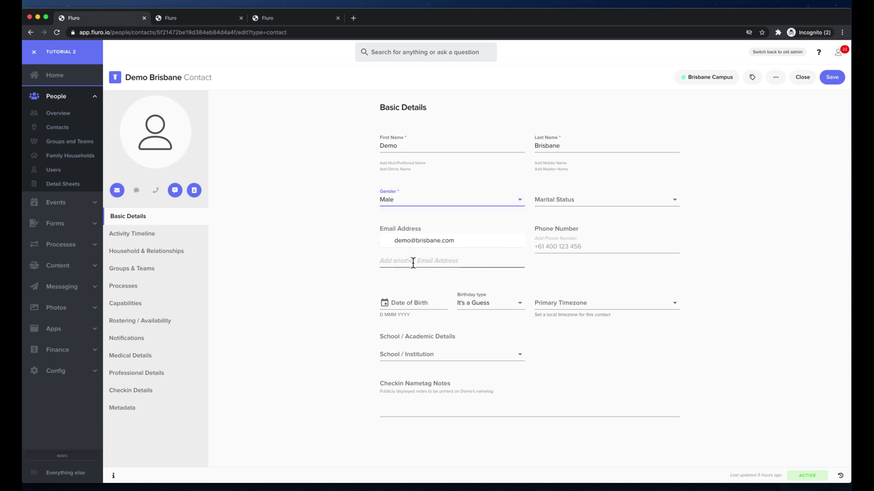
pyautogui.click(354, 267)
# Set Date of Birth to 1 Jul 2020 and Birthday type to It's Correct
pyautogui.click(417, 303)
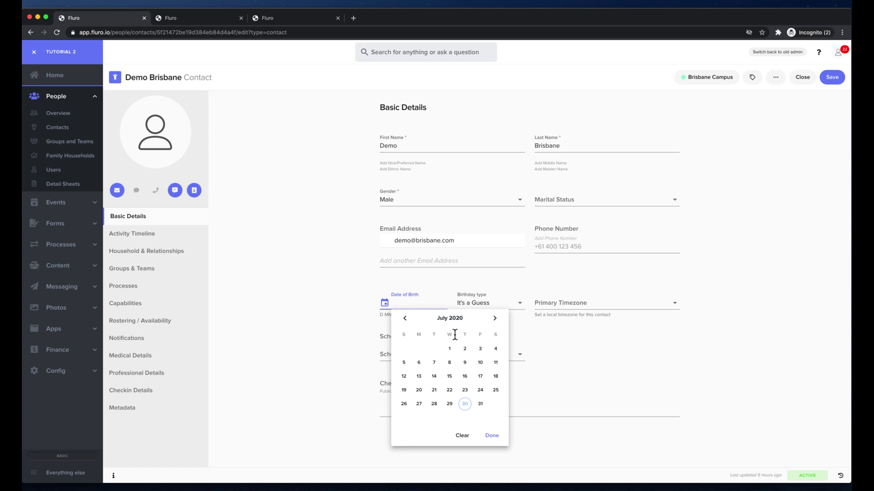
pyautogui.click(449, 349)
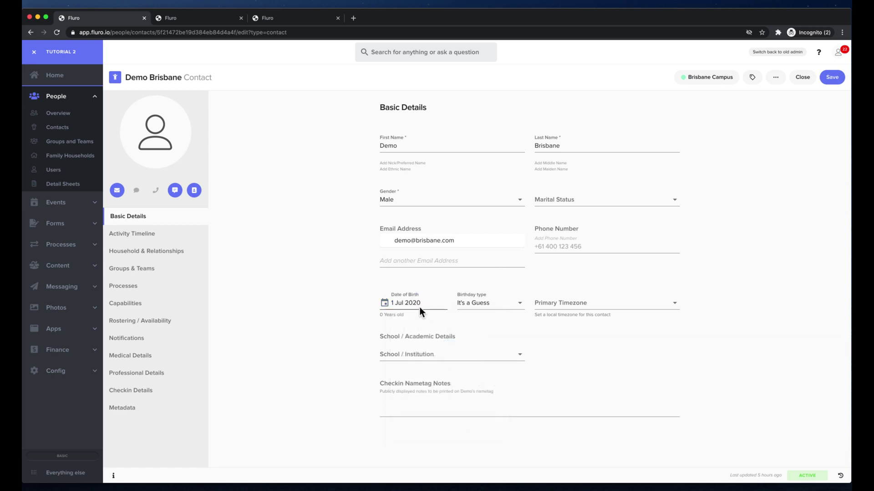
pyautogui.click(478, 303)
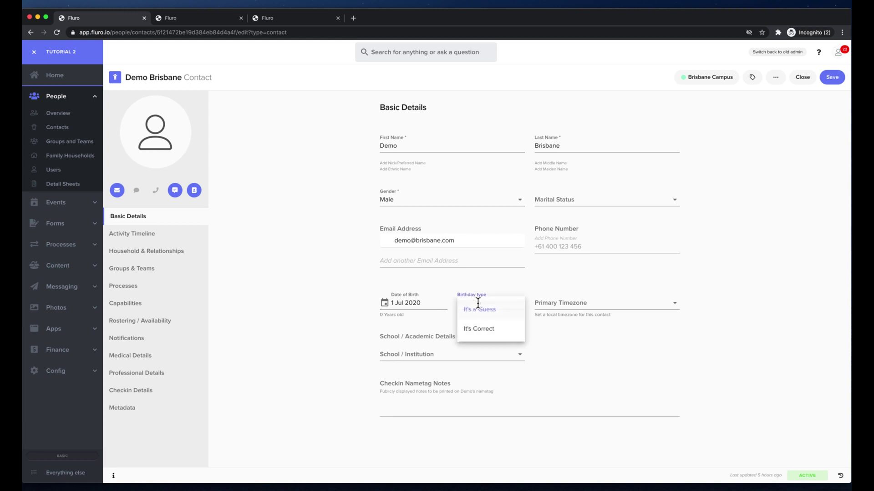
pyautogui.click(494, 330)
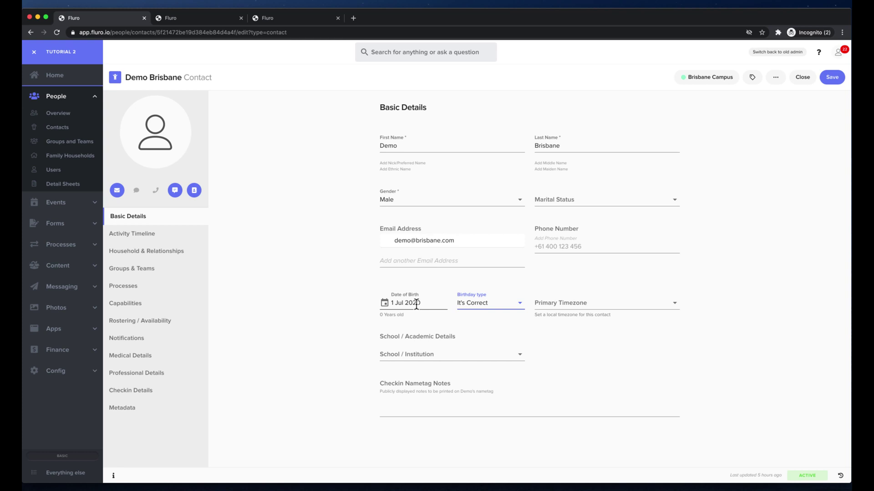
# Set the Primary Timezone to None / Default
pyautogui.click(595, 303)
pyautogui.click(599, 322)
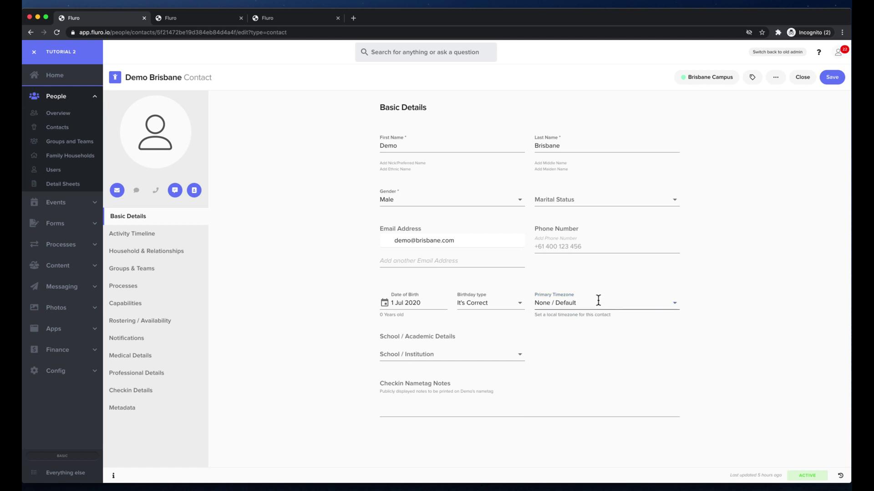
pyautogui.click(589, 336)
# Leave School / Institution unset and start editing the Checkin Nametag Notes
pyautogui.click(477, 354)
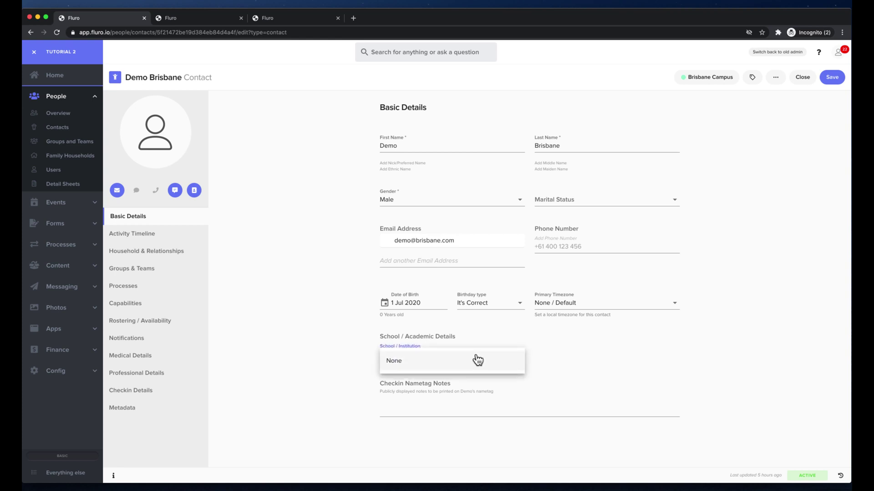
pyautogui.click(318, 332)
pyautogui.click(432, 407)
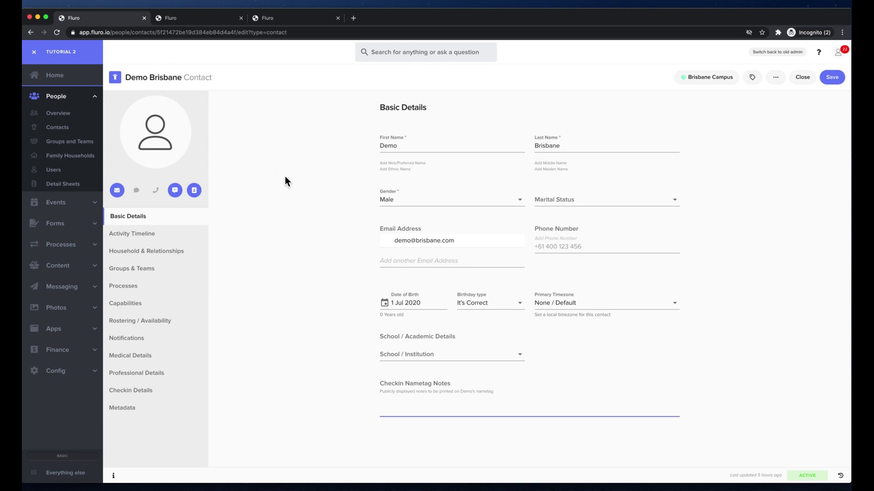
# Review Demo Brisbane's Activity Timeline, Attendance, and Posts and Notes with its not-connected call
pyautogui.click(157, 233)
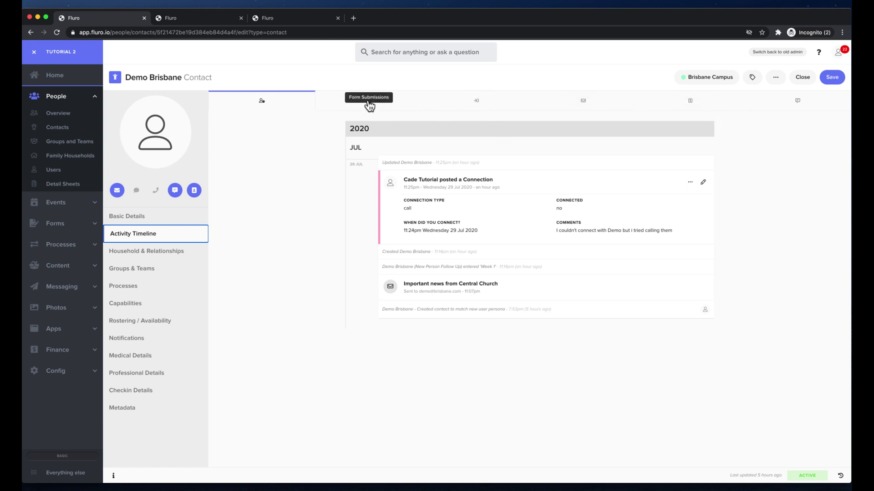
pyautogui.click(486, 109)
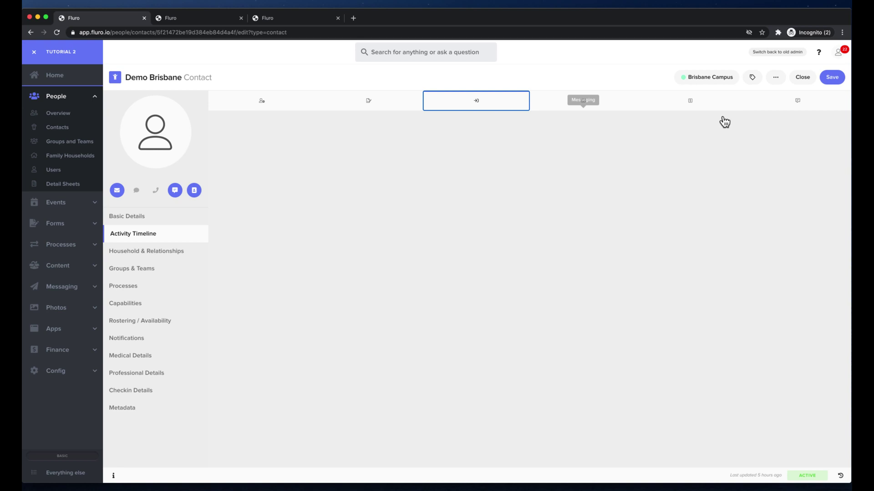
pyautogui.click(800, 106)
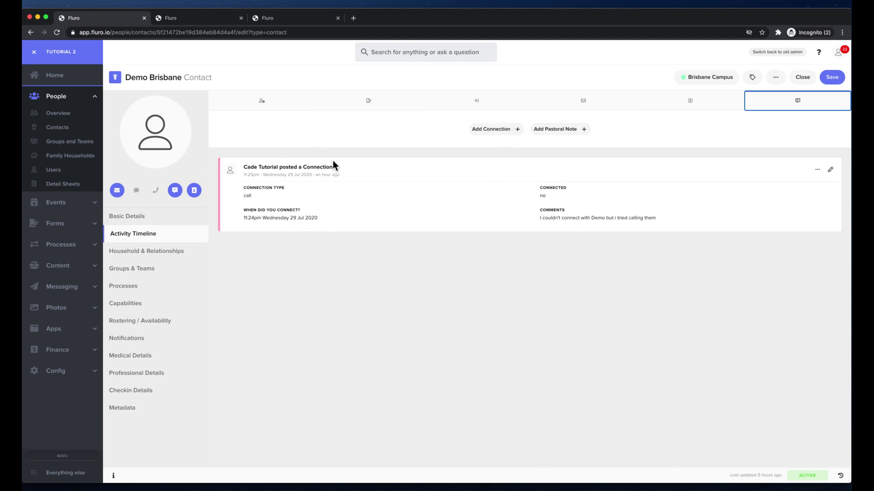
# In Household & Relationships, look through the household role and relationship options without choosing any
pyautogui.click(165, 254)
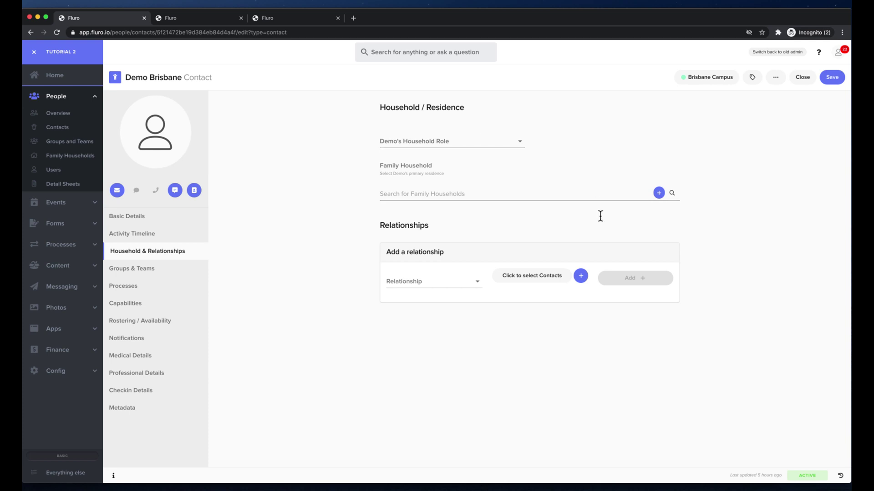
pyautogui.click(513, 138)
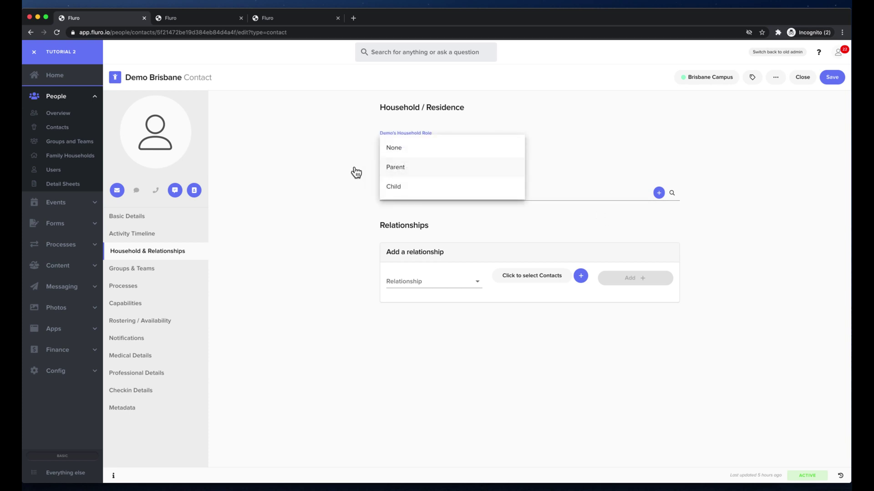
pyautogui.click(312, 173)
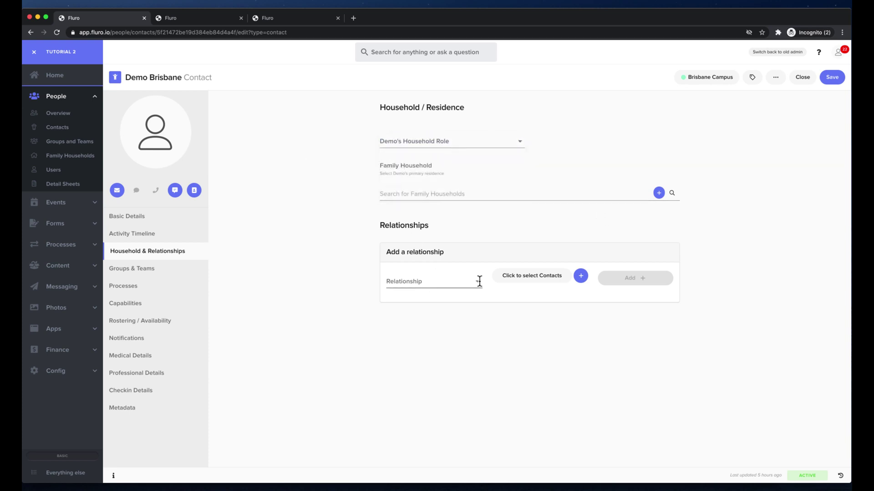
pyautogui.click(460, 282)
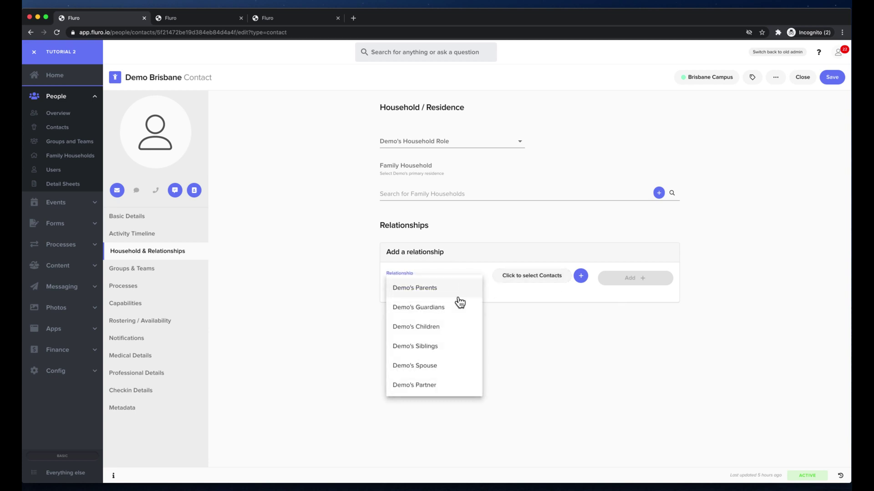
pyautogui.scroll(-5, 452, 314)
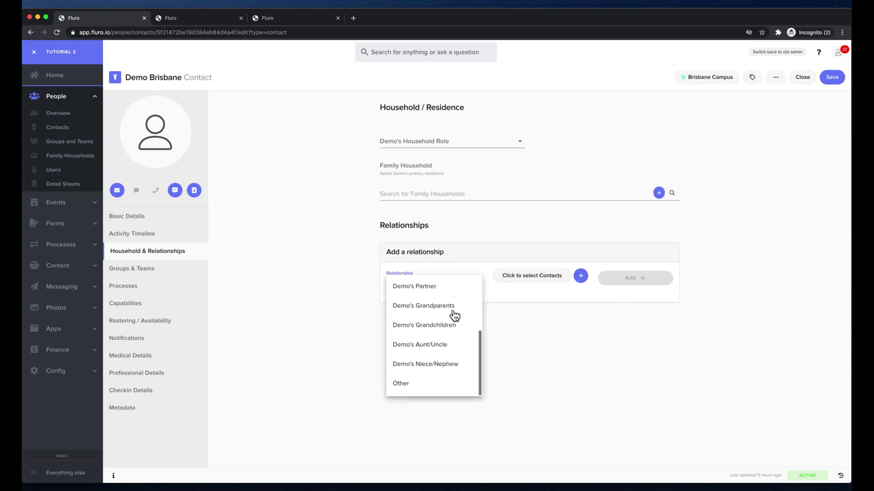
pyautogui.click(309, 330)
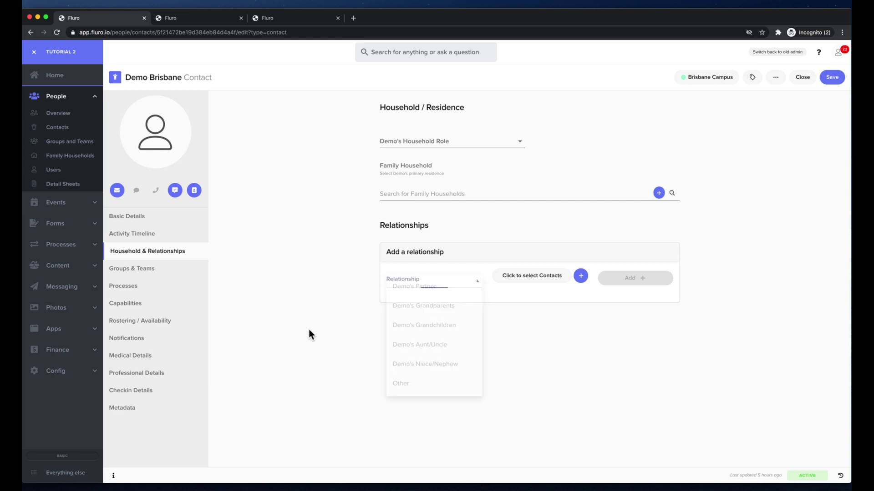
# In Groups & Teams, check Add Service Teams and close the empty chooser
pyautogui.click(155, 270)
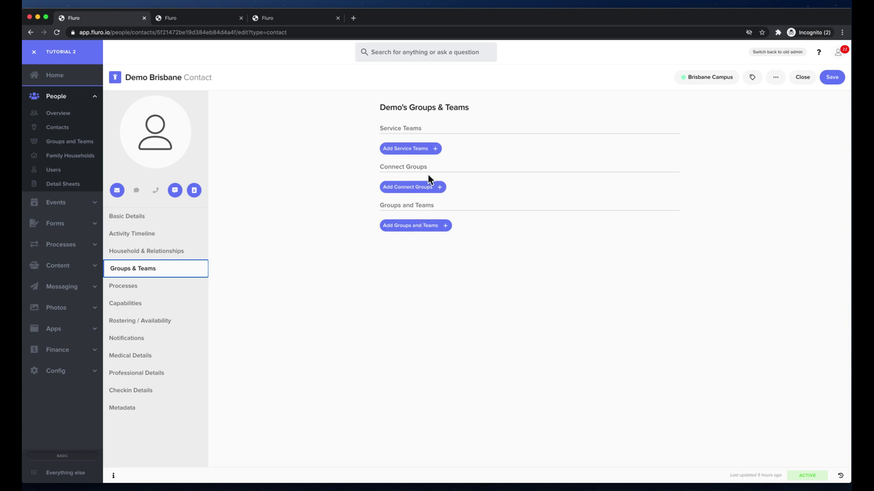
pyautogui.click(422, 148)
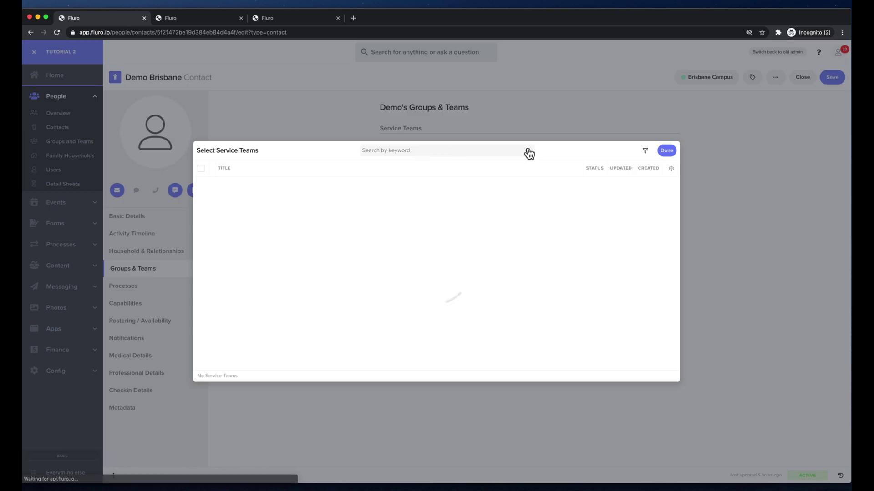
pyautogui.click(671, 153)
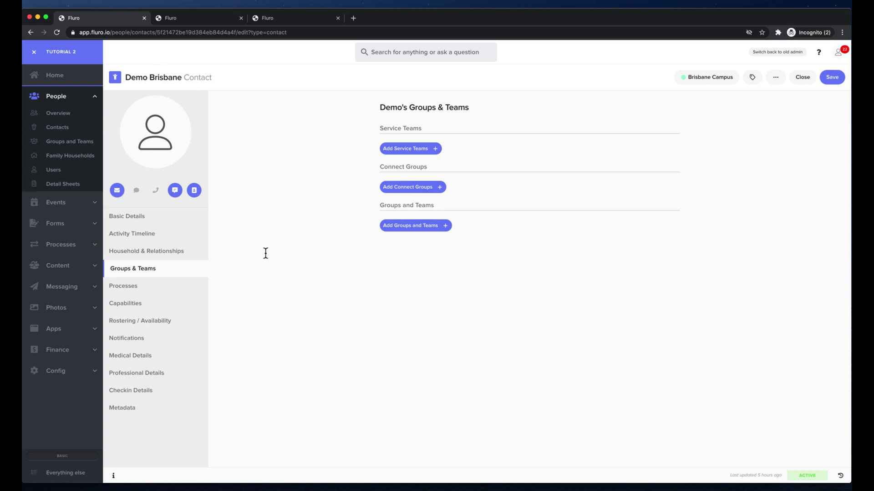
# View the New Person Follow Up card under Processes, close it, and go to Capabilities
pyautogui.click(169, 287)
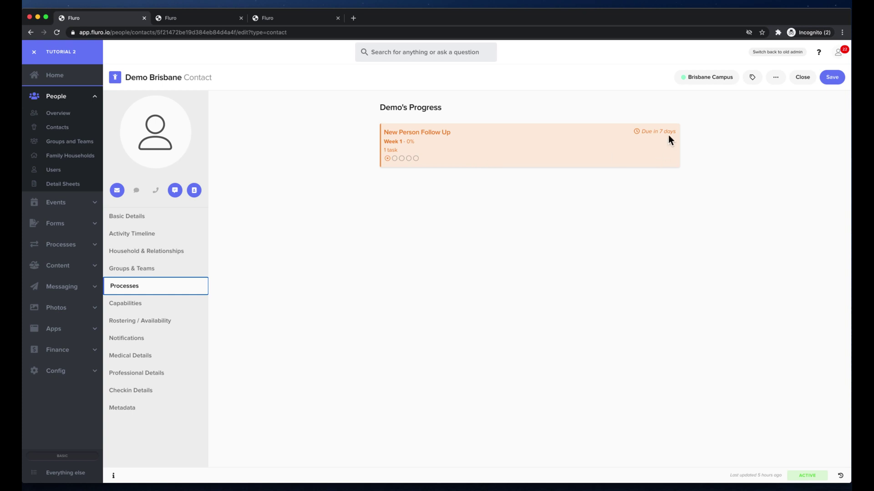
pyautogui.click(496, 148)
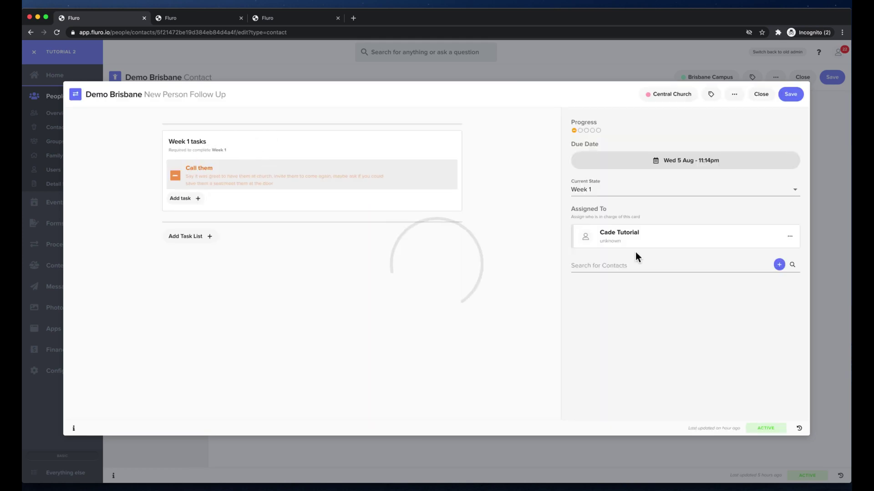
pyautogui.click(764, 96)
pyautogui.click(164, 305)
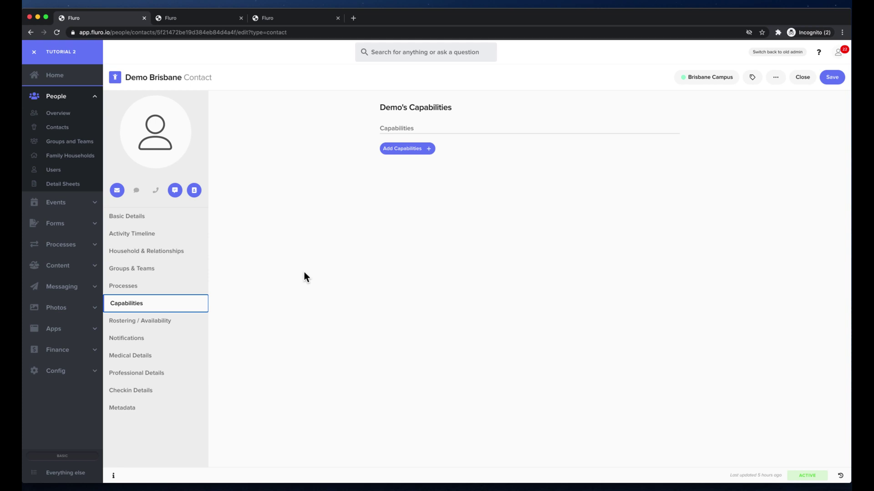
# Show Rostering / Availability with its empty unavailability form dated 2020-07-30
pyautogui.click(365, 250)
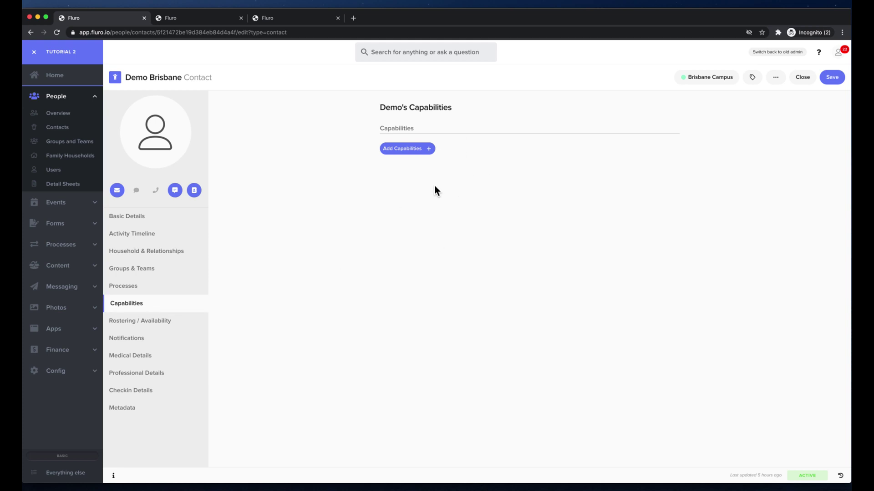
pyautogui.click(165, 325)
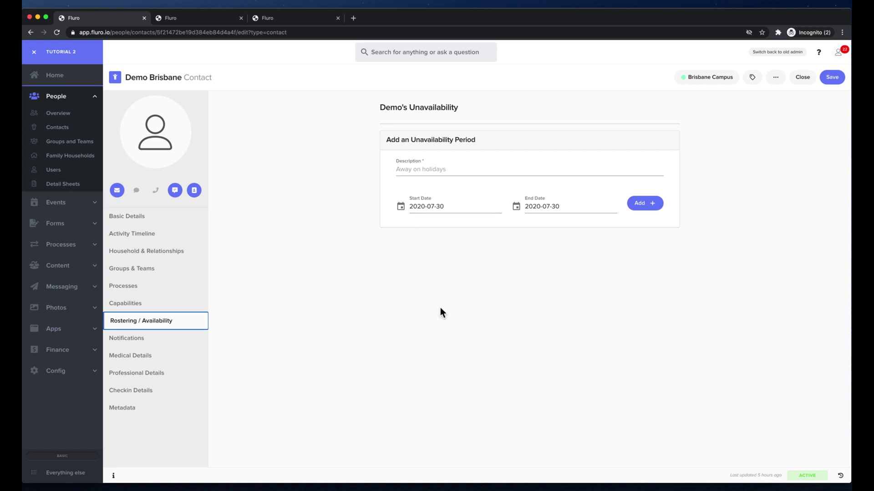
# Look over Notifications, then in Medical Details leave the allergies question unticked
pyautogui.click(177, 337)
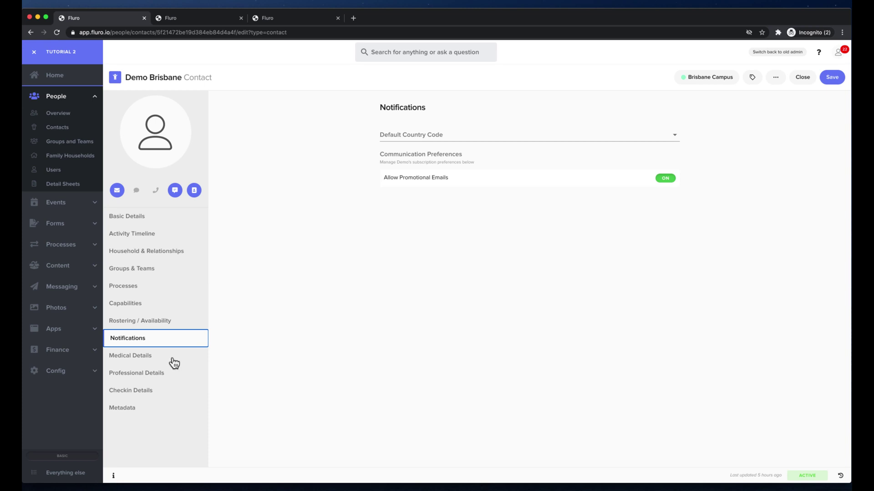
pyautogui.click(152, 361)
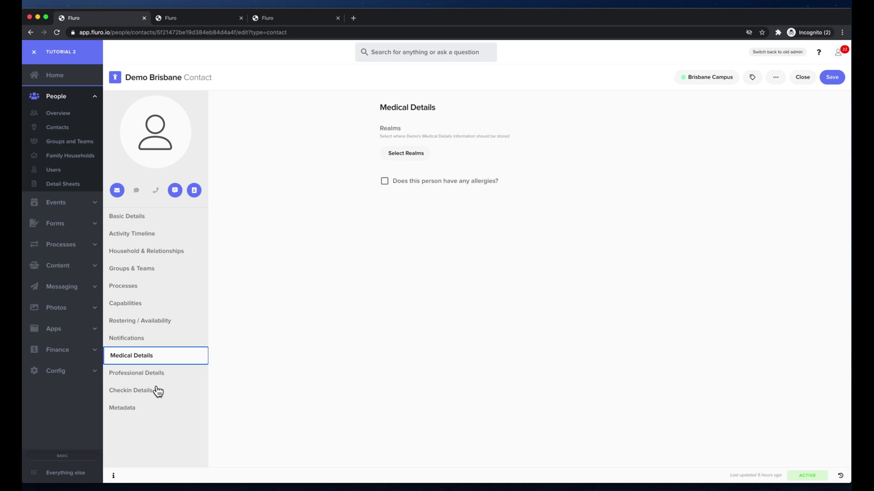
pyautogui.click(384, 181)
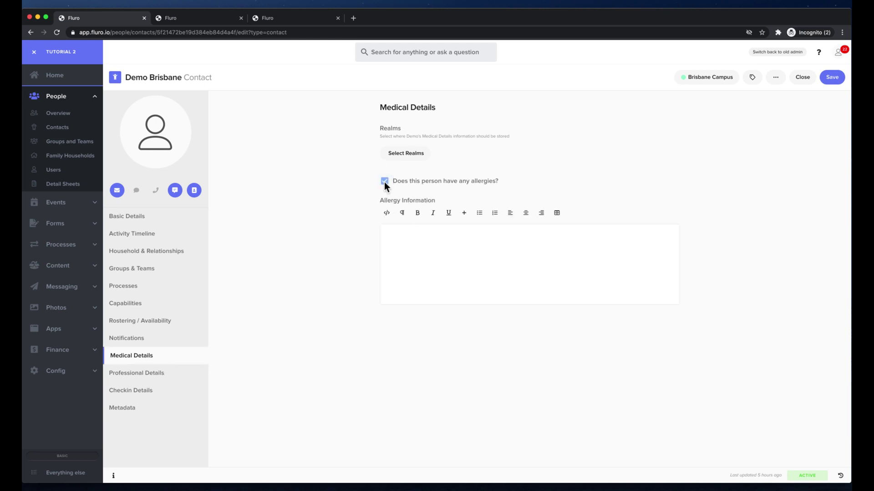
pyautogui.click(384, 181)
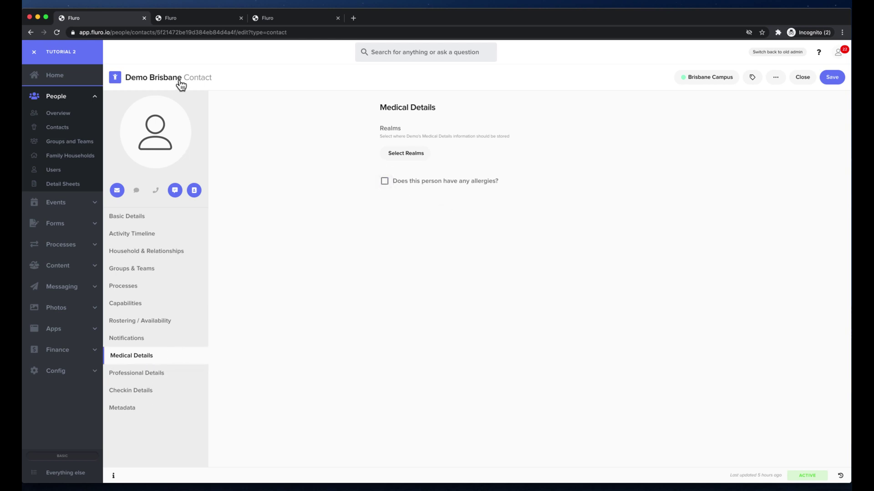
pyautogui.click(143, 413)
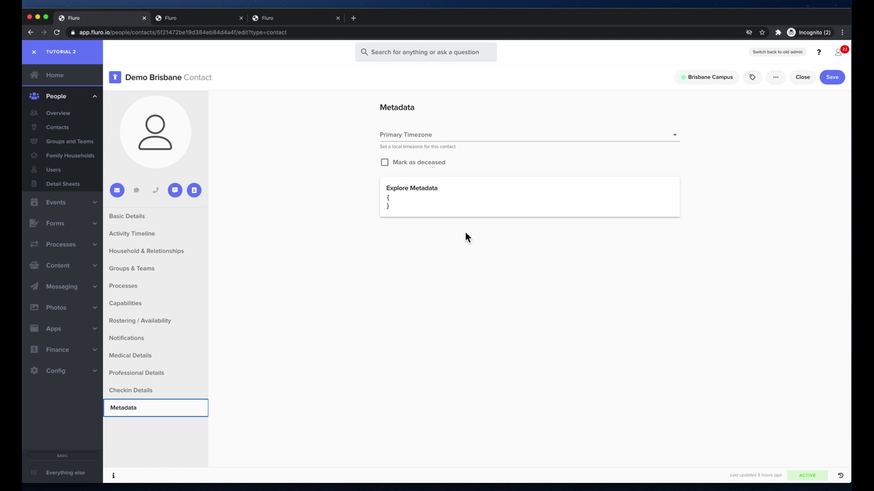
pyautogui.click(137, 192)
# Open Demo Brisbane's actions panel and browse its options through export, realms, tags, advanced and posts
pyautogui.click(776, 78)
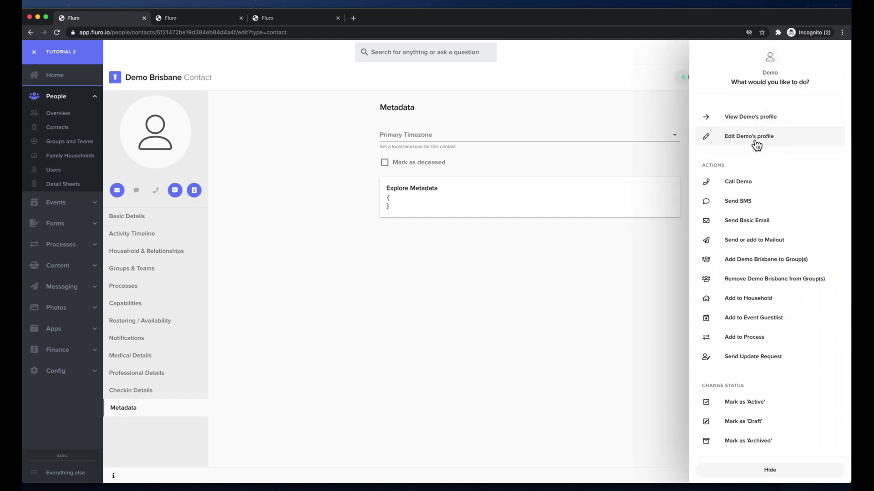
pyautogui.scroll(-5, 756, 145)
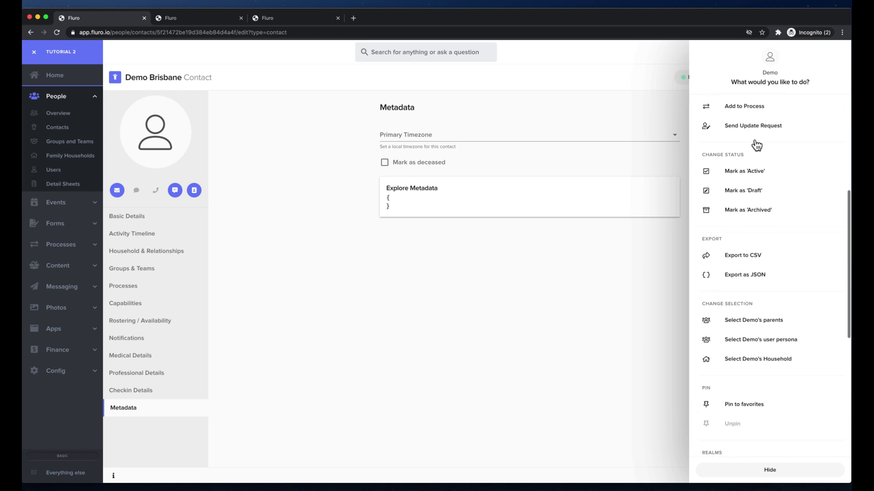
pyautogui.scroll(-6, 757, 145)
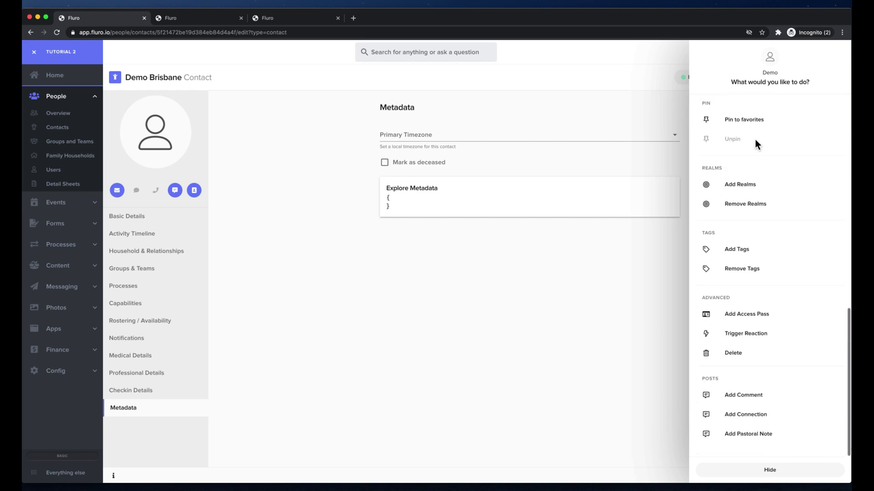
pyautogui.scroll(10, 703, 246)
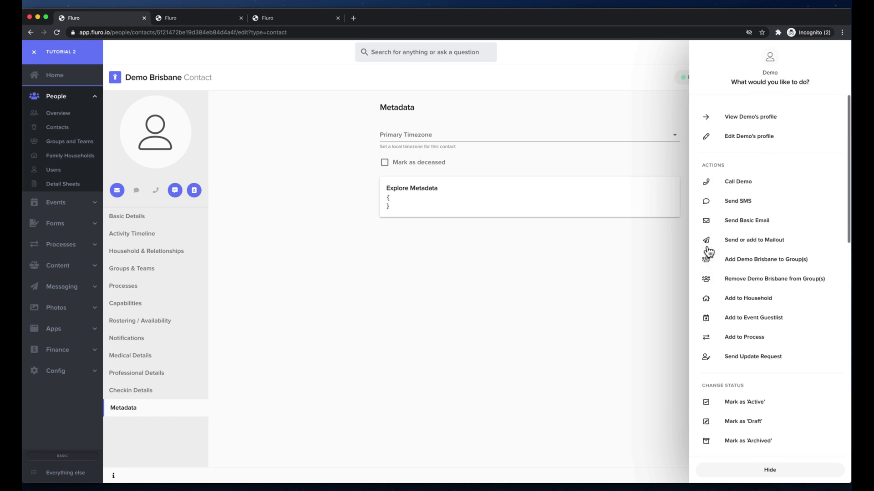